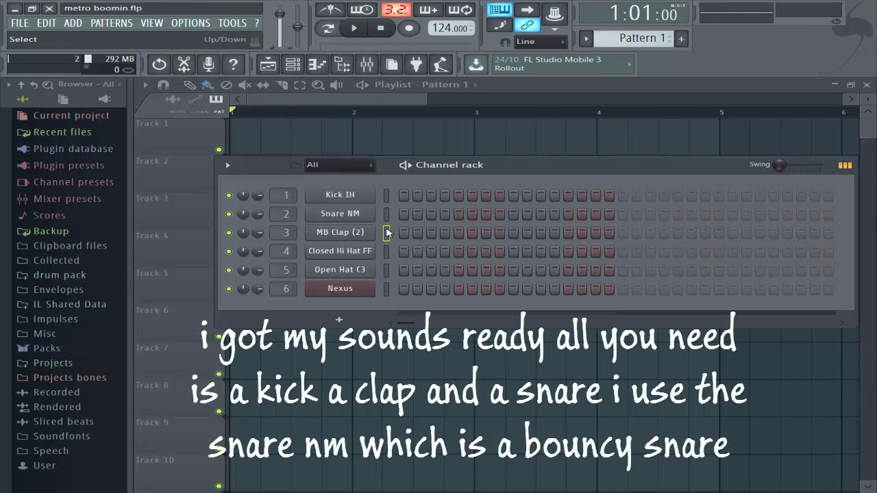
Step: Audition the MB Clap (2), Closed Hi Hat FF, Open Hat C3 and Nexus channels in the channel rack
{"action": "key", "text": "z"}
{"action": "key", "text": "z"}
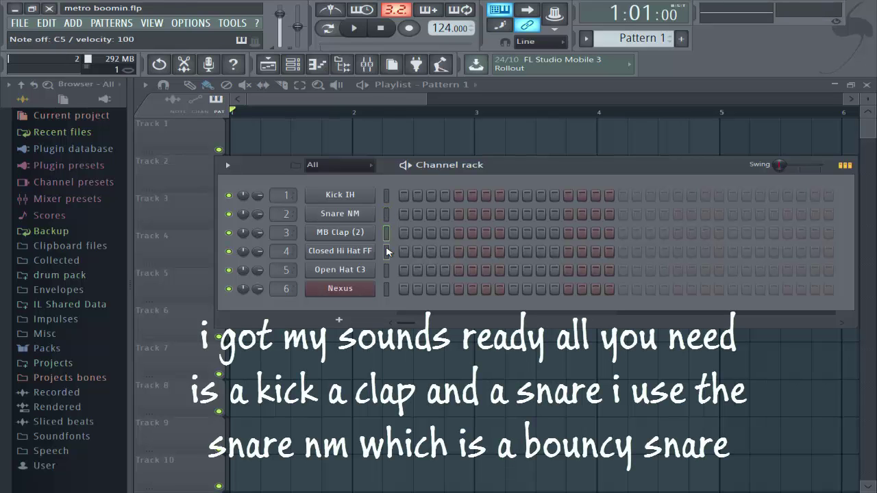
{"action": "key", "text": "z"}
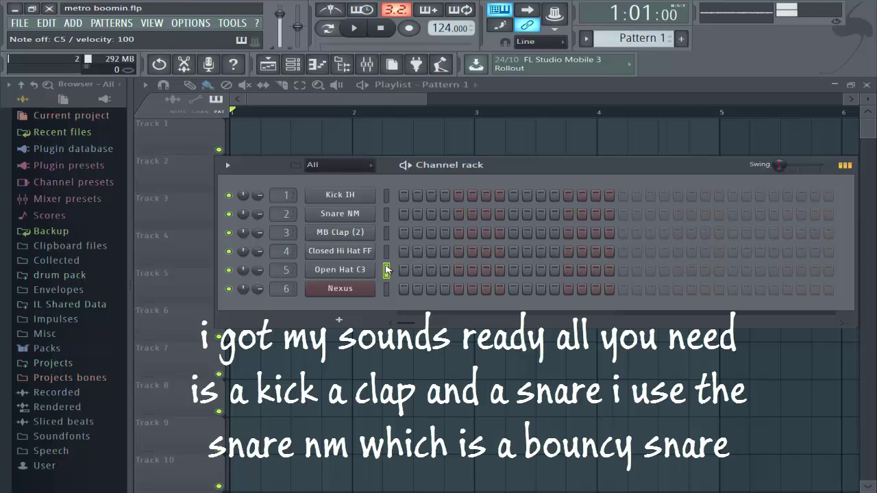
{"action": "left_click", "coordinate": [386, 286]}
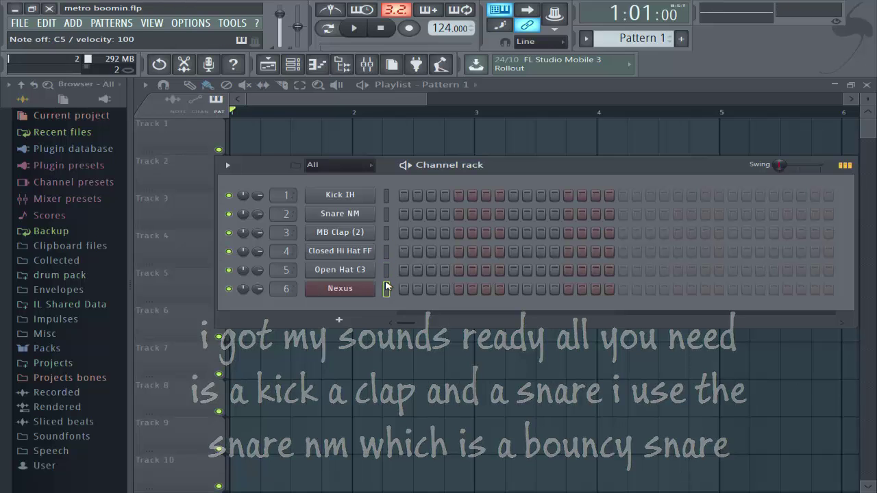
{"action": "key", "text": "z"}
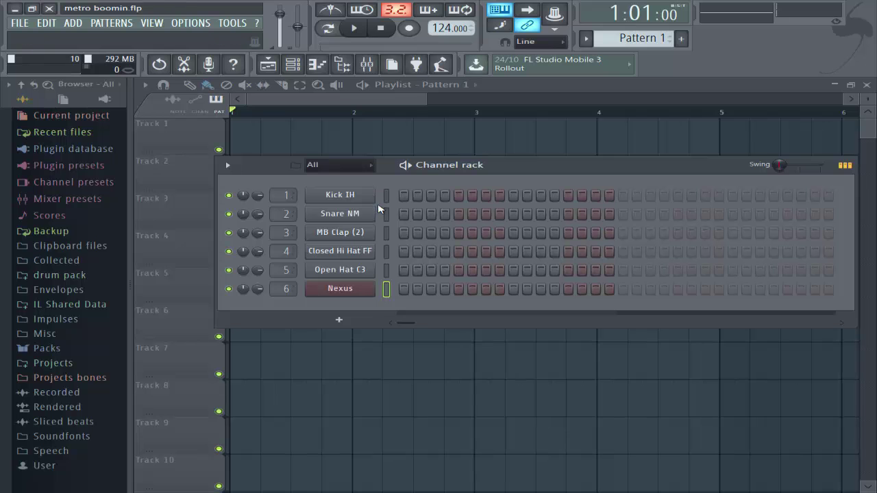
{"action": "left_click", "coordinate": [537, 127]}
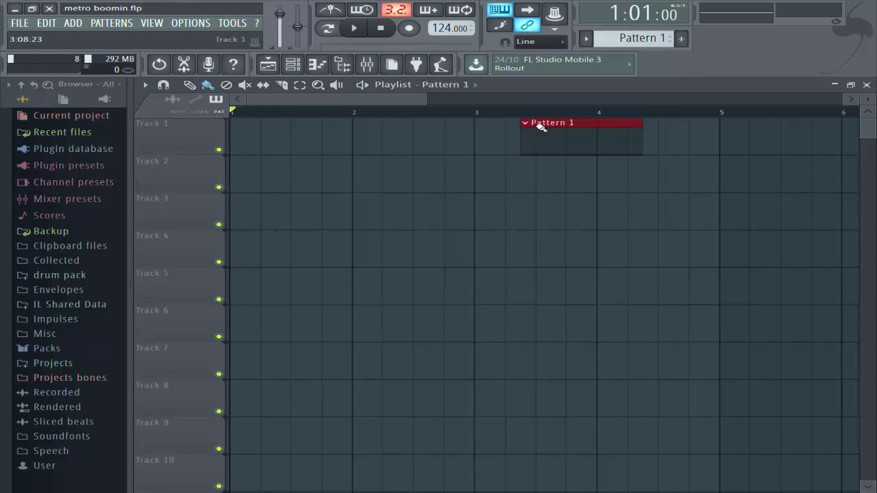
{"action": "right_click", "coordinate": [551, 136]}
{"action": "left_click", "coordinate": [294, 70]}
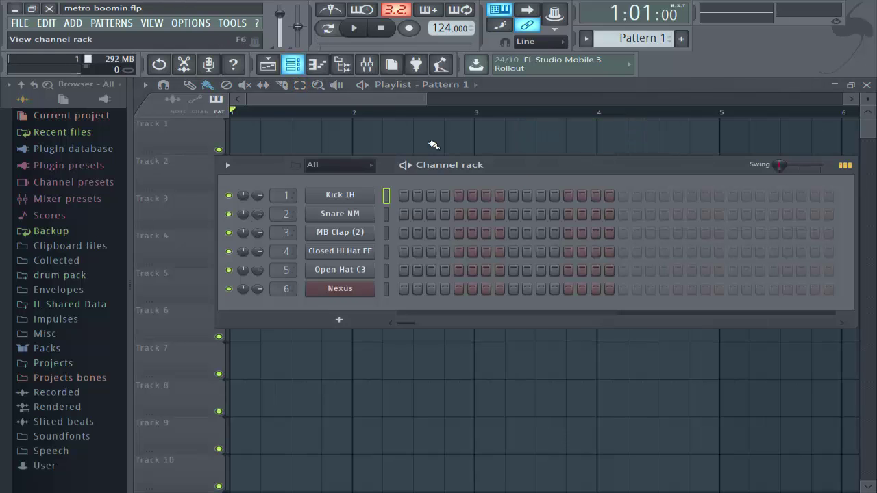
Step: Place MB Clap (2) hits on steps 9 and 25 of Pattern 1
{"action": "left_click_drag", "start_coordinate": [554, 168], "coordinate": [546, 139]}
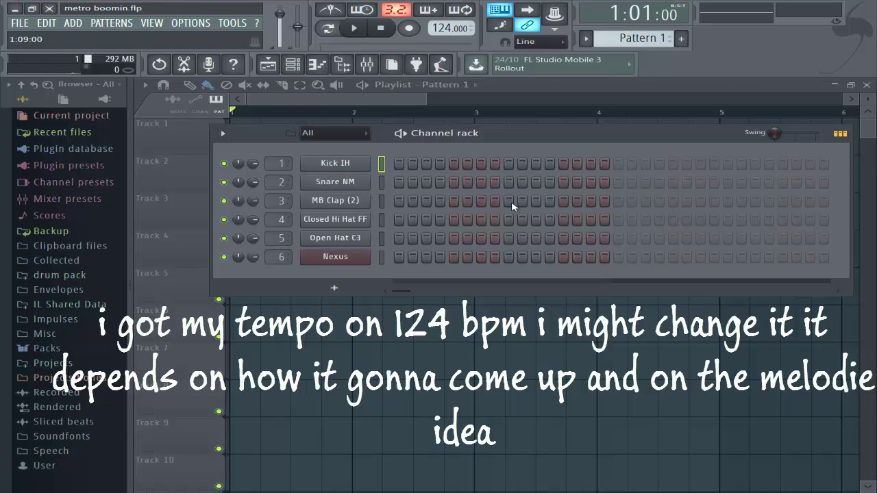
{"action": "left_click", "coordinate": [381, 201]}
{"action": "left_click", "coordinate": [730, 204]}
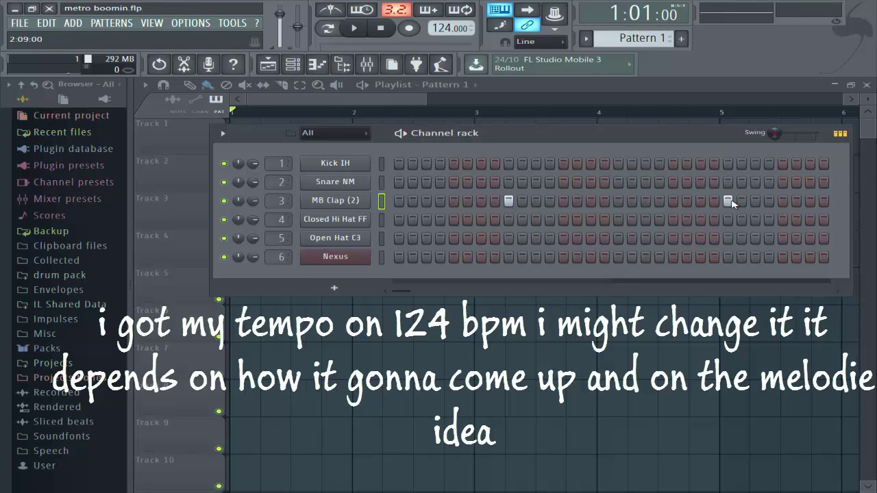
Step: Switch playback from song to pattern mode and play Pattern 1
{"action": "key", "text": "space"}
{"action": "key", "text": "space"}
{"action": "left_click", "coordinate": [328, 29]}
{"action": "key", "text": "space"}
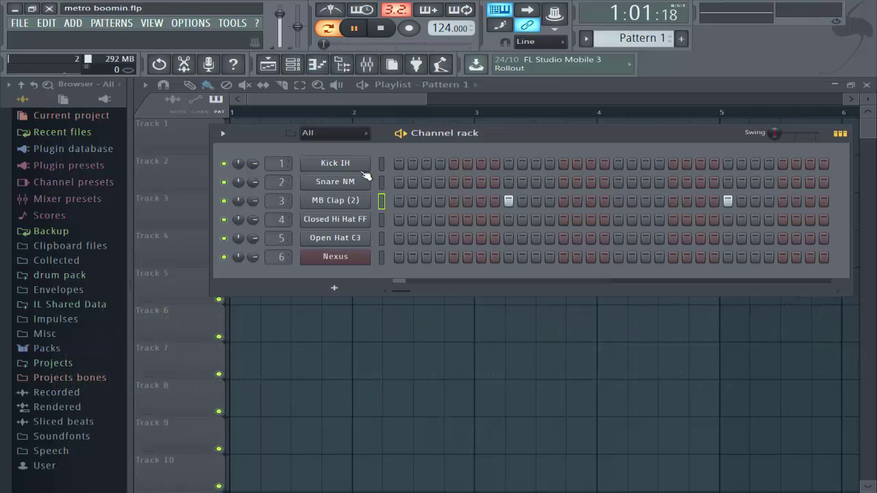
Step: Add a Snare NM hit on step 3 and a Kick IH hit on step 1
{"action": "left_click", "coordinate": [424, 184]}
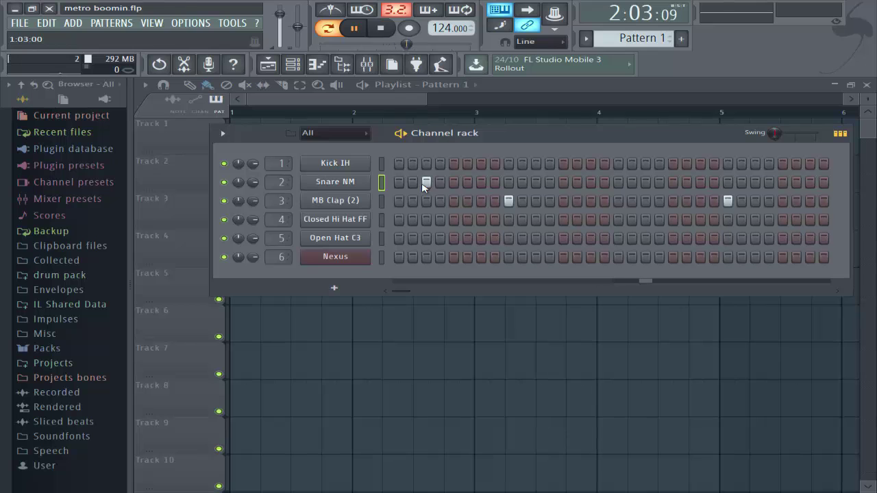
{"action": "left_click", "coordinate": [399, 163]}
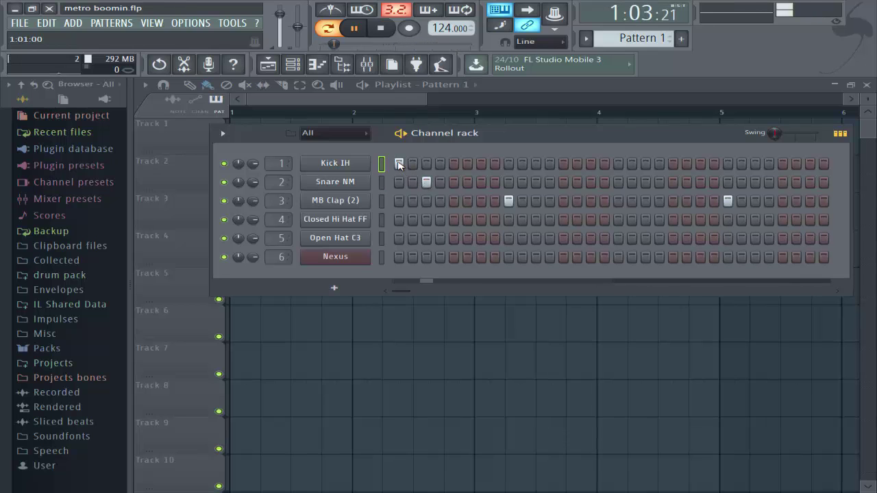
{"action": "left_click", "coordinate": [497, 202]}
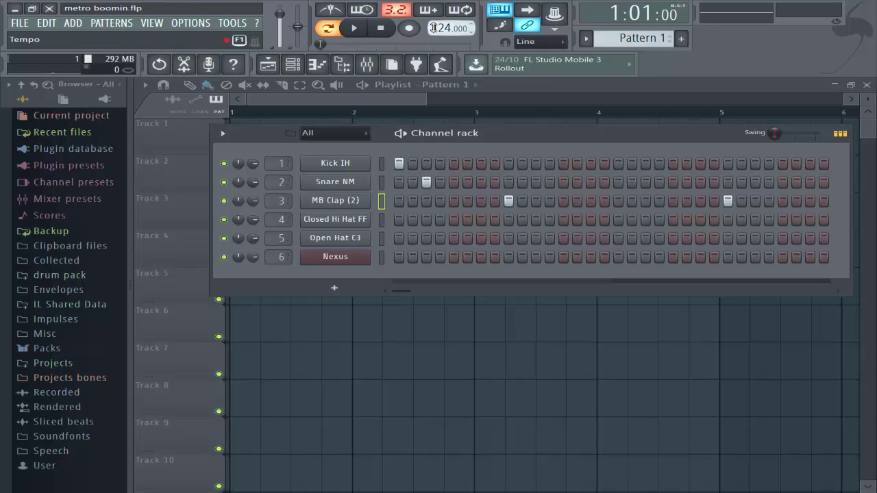
Step: Set the project tempo to 128 BPM and play the pattern to check it
{"action": "key", "text": "space"}
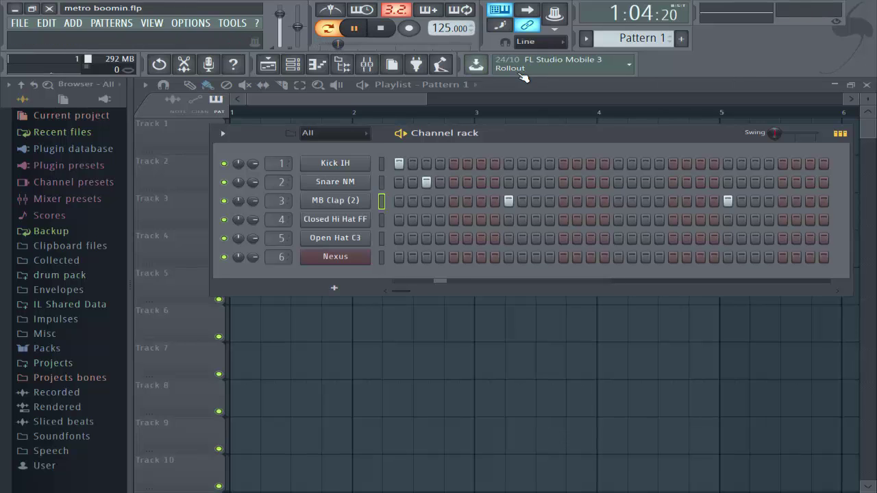
{"action": "key", "text": "space"}
{"action": "right_click", "coordinate": [451, 28]}
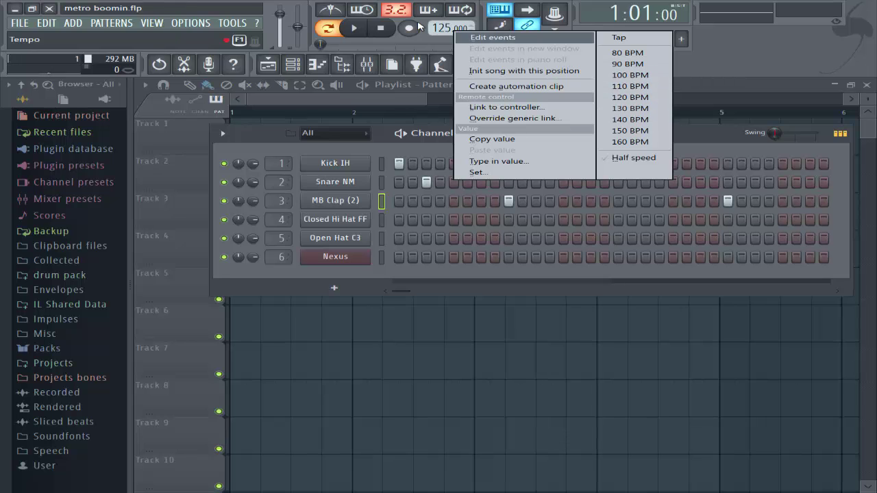
{"action": "left_click", "coordinate": [440, 28]}
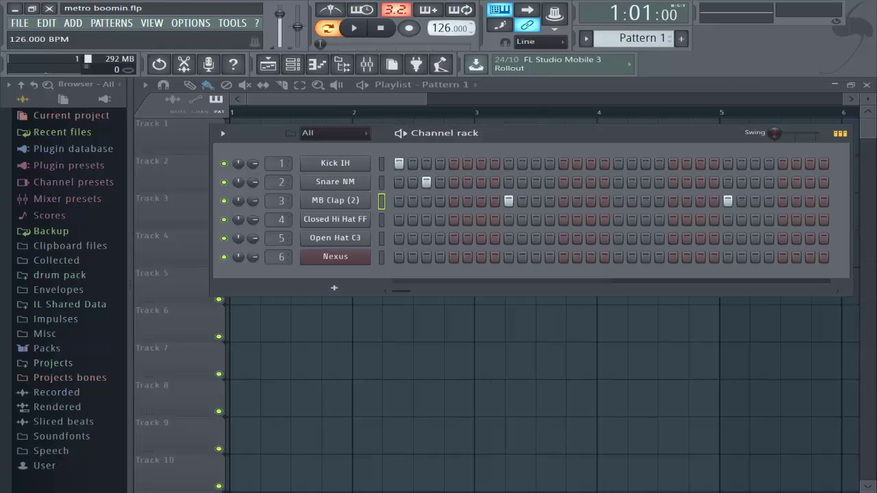
{"action": "key", "text": "space"}
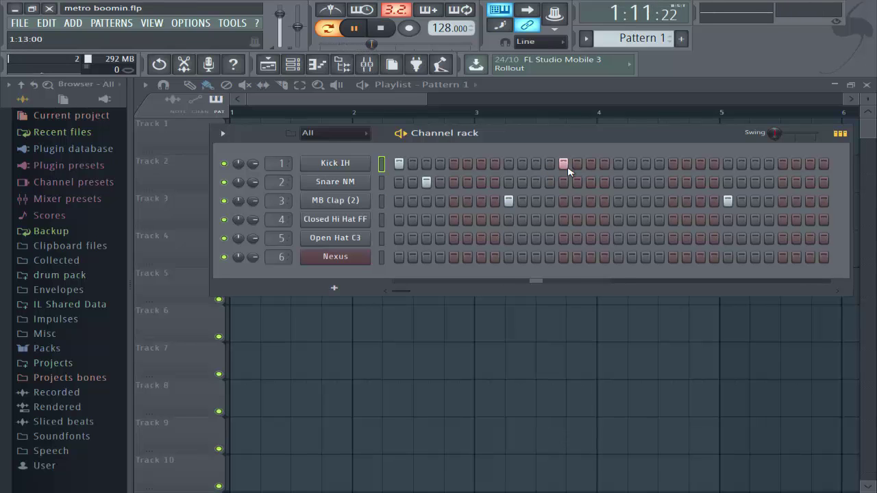
Step: Add Kick IH hits on steps 13, 19, 21 and 29, leaving step 23 empty
{"action": "key", "text": "space"}
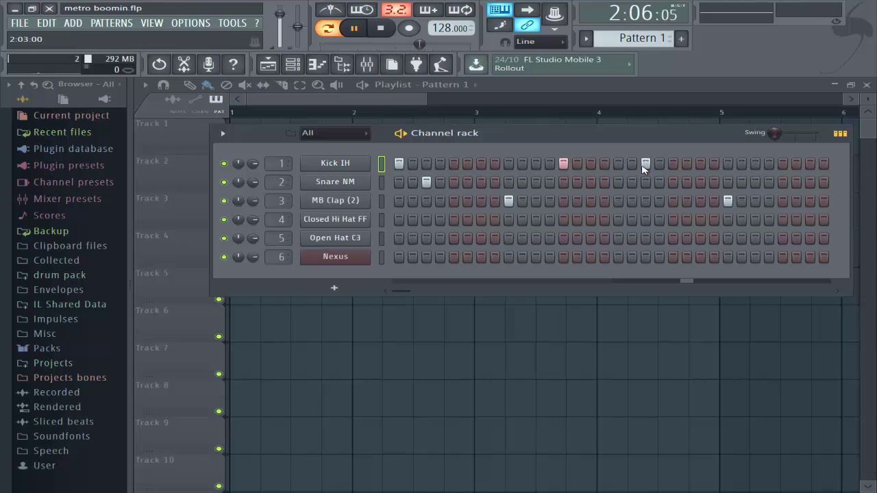
{"action": "left_click", "coordinate": [674, 183]}
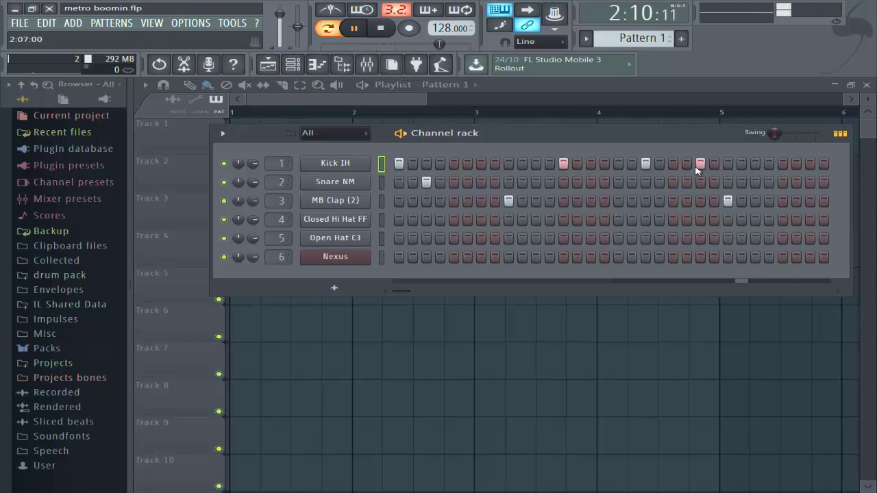
{"action": "left_click", "coordinate": [697, 164]}
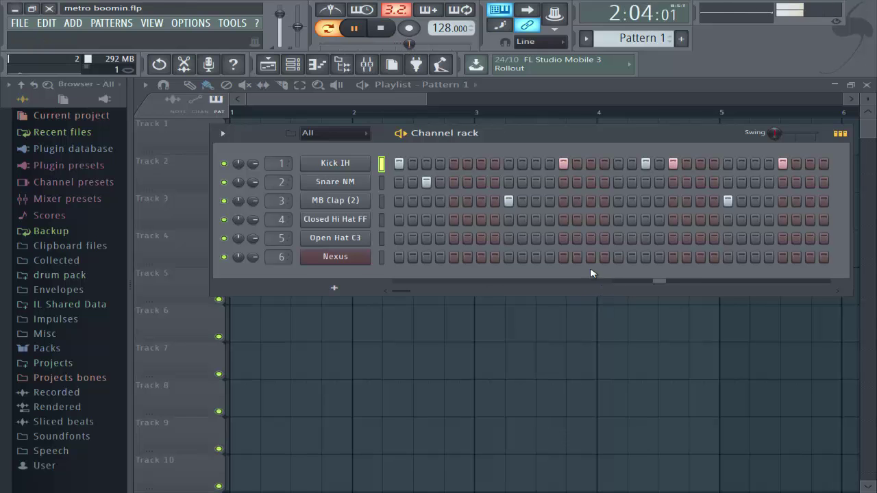
{"action": "right_click", "coordinate": [369, 218]}
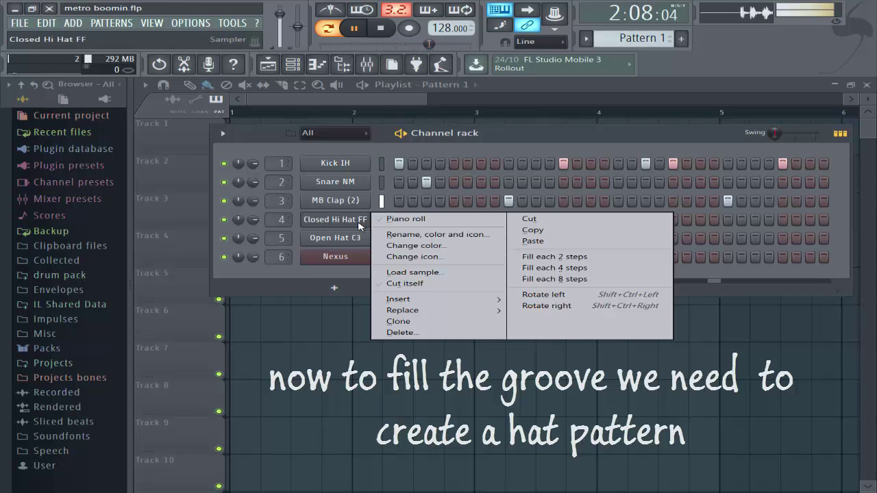
{"action": "left_click", "coordinate": [397, 219]}
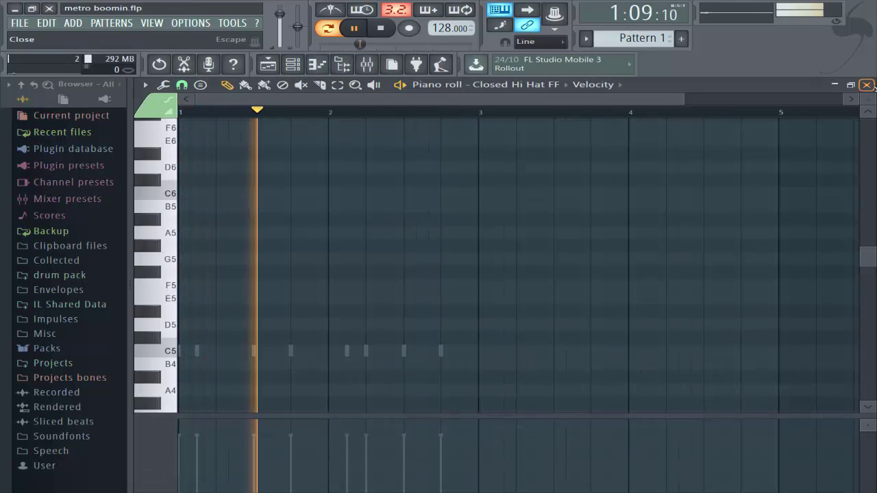
{"action": "left_click", "coordinate": [867, 85]}
Step: Fill the Closed Hi Hat FF channel with a hit every 2 steps and open its piano roll
{"action": "right_click", "coordinate": [321, 218]}
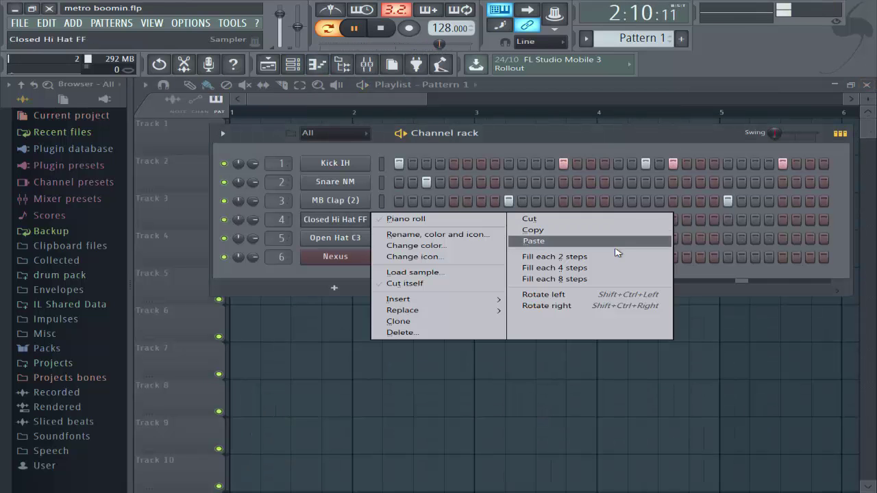
{"action": "left_click", "coordinate": [593, 255]}
{"action": "right_click", "coordinate": [343, 220]}
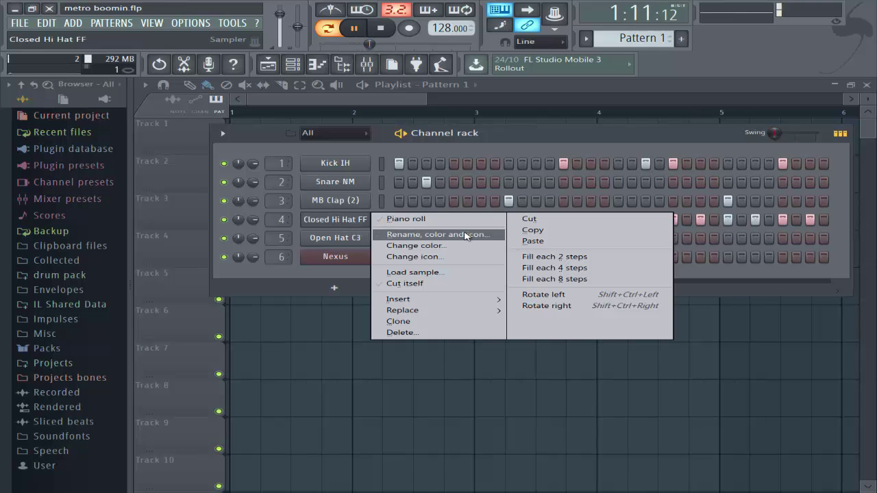
{"action": "left_click", "coordinate": [446, 219]}
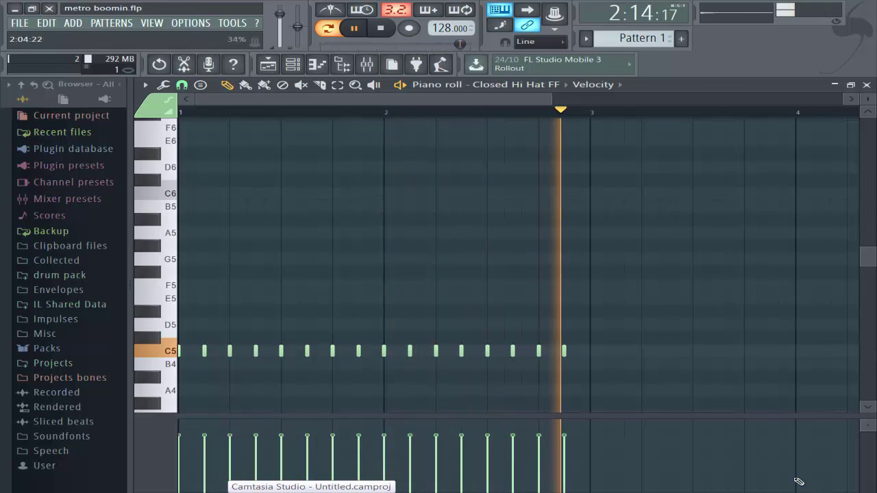
Step: Make a hat roll on bar 2's first beat by deleting the second note, lengthening the first to one beat and chopping it into 1/2-step notes
{"action": "right_click", "coordinate": [411, 355]}
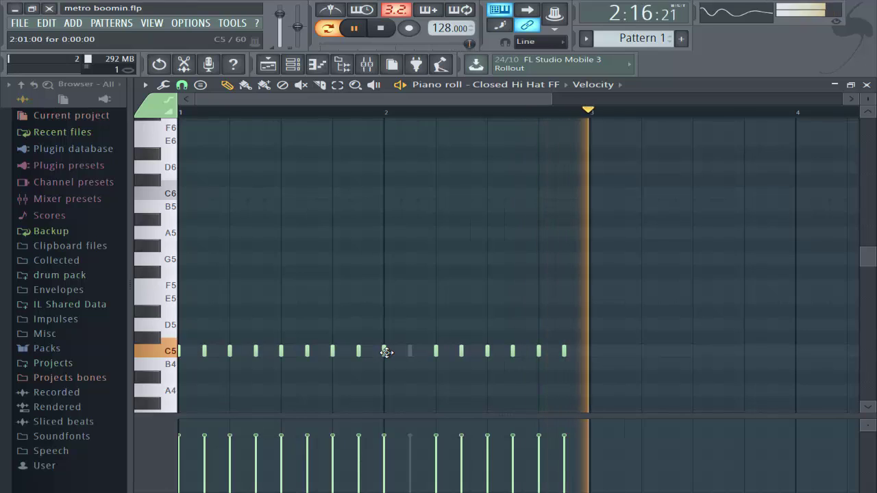
{"action": "left_click_drag", "start_coordinate": [385, 352], "coordinate": [413, 331]}
{"action": "left_click", "coordinate": [182, 85]}
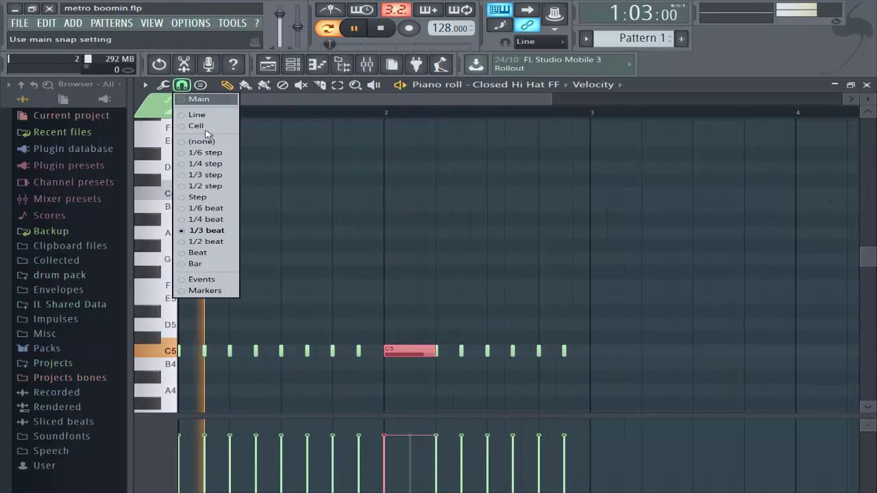
{"action": "left_click", "coordinate": [206, 187]}
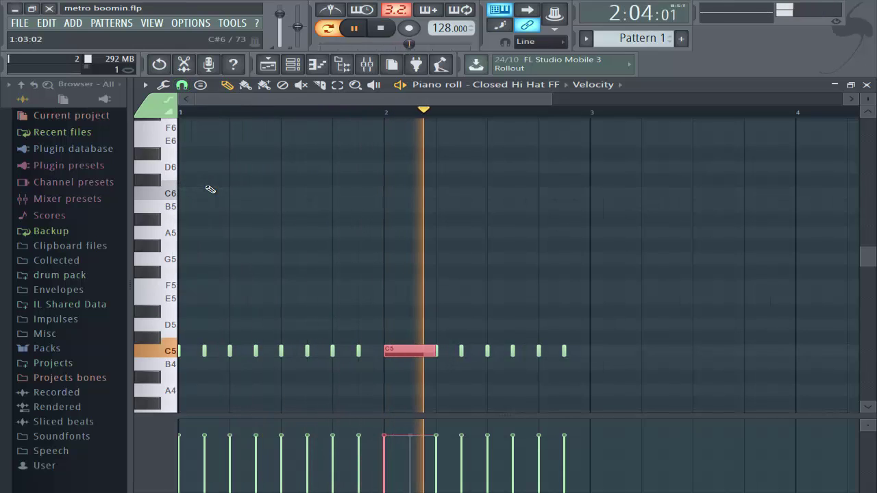
{"action": "key", "text": "ctrl+u"}
{"action": "right_click", "coordinate": [508, 207]}
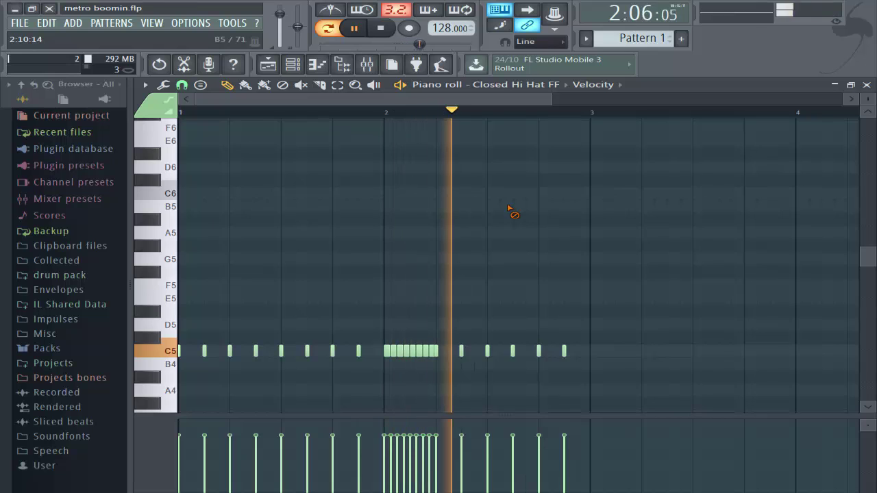
Step: Make a hat roll on bar 2's last beat by deleting the final note, extending the previous one to the bar end and chopping it into 1/3-beat notes
{"action": "right_click", "coordinate": [564, 350]}
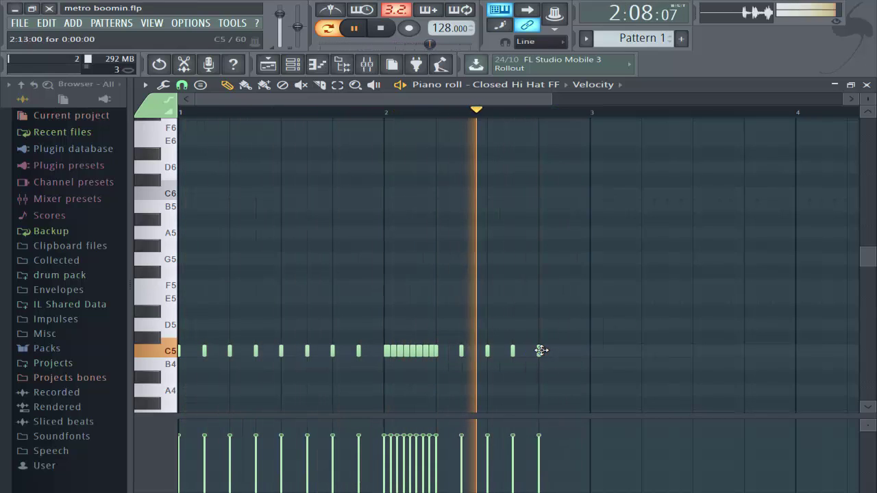
{"action": "left_click_drag", "start_coordinate": [541, 351], "coordinate": [596, 353]}
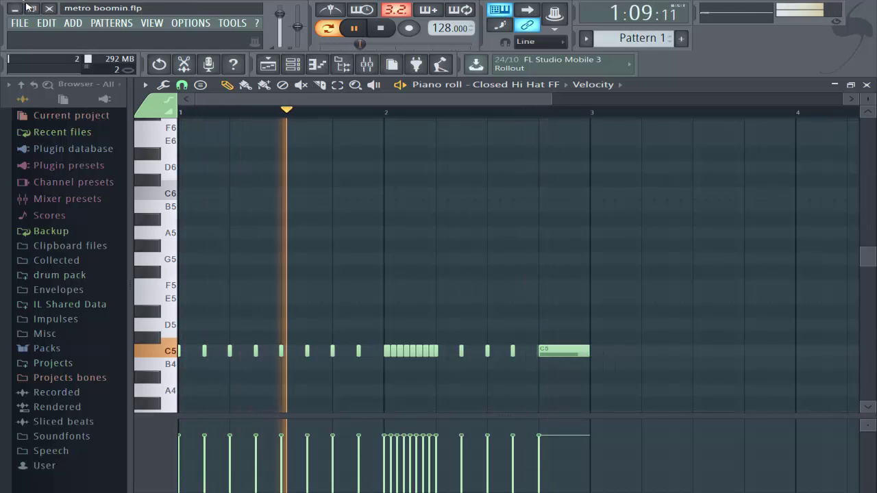
{"action": "left_click", "coordinate": [181, 85]}
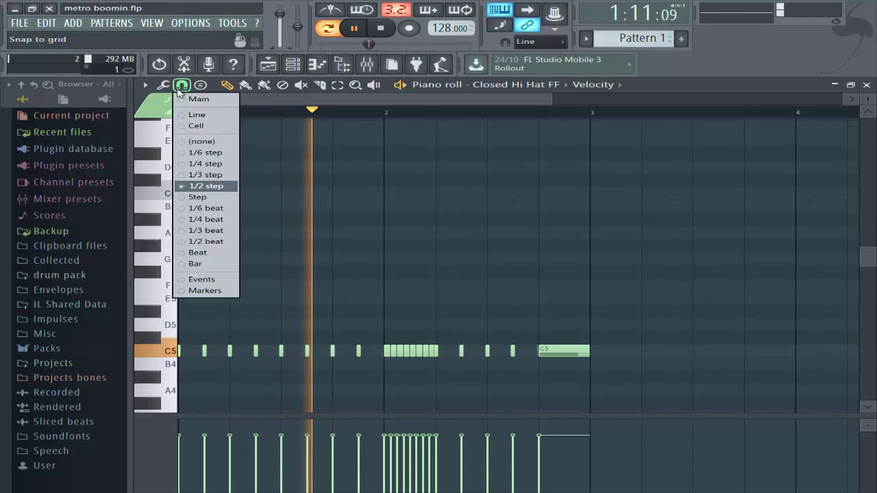
{"action": "left_click", "coordinate": [225, 232]}
{"action": "left_click_drag", "start_coordinate": [611, 370], "coordinate": [541, 322]}
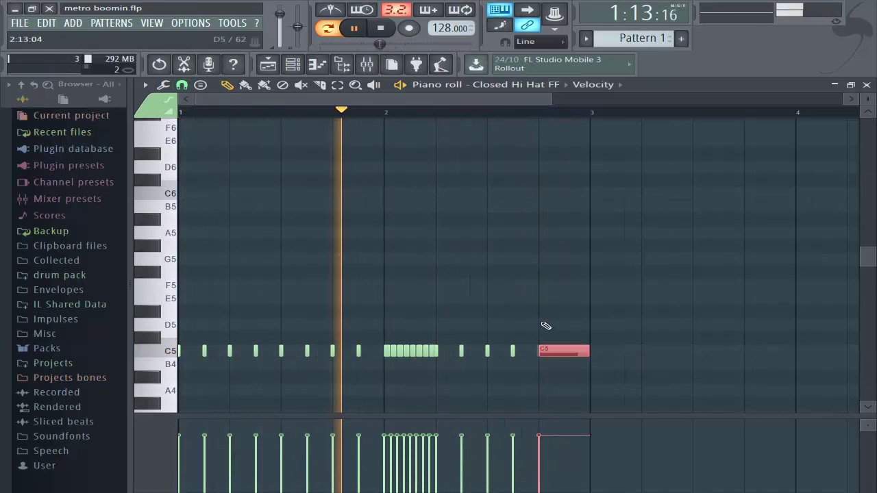
{"action": "key", "text": "ctrl+u"}
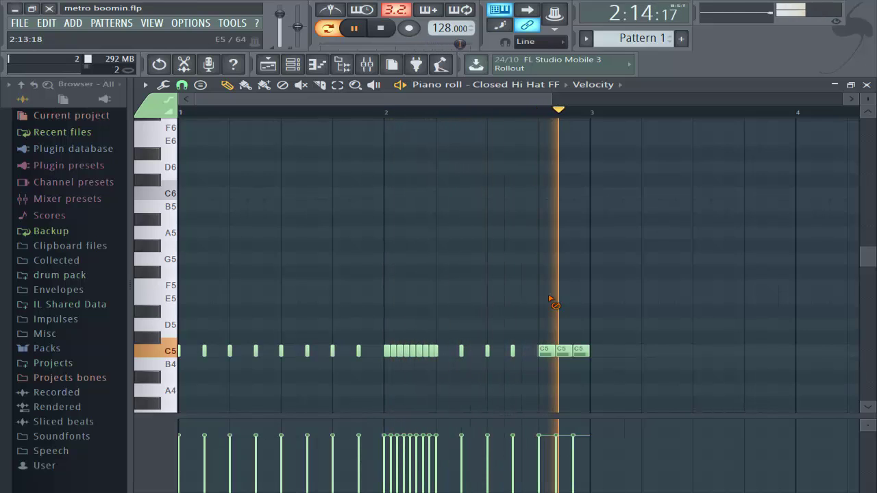
{"action": "left_click", "coordinate": [866, 84]}
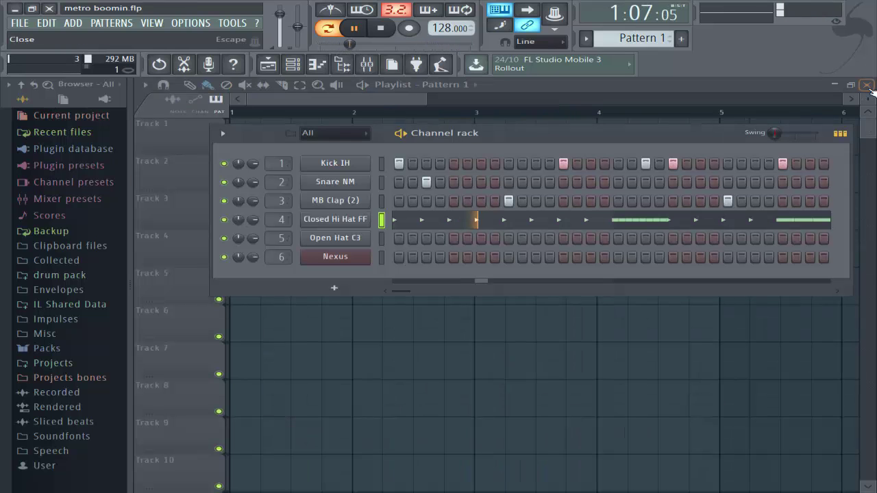
Step: Add an Open Hat C3 hit on step 21 of the pattern
{"action": "left_click", "coordinate": [674, 238]}
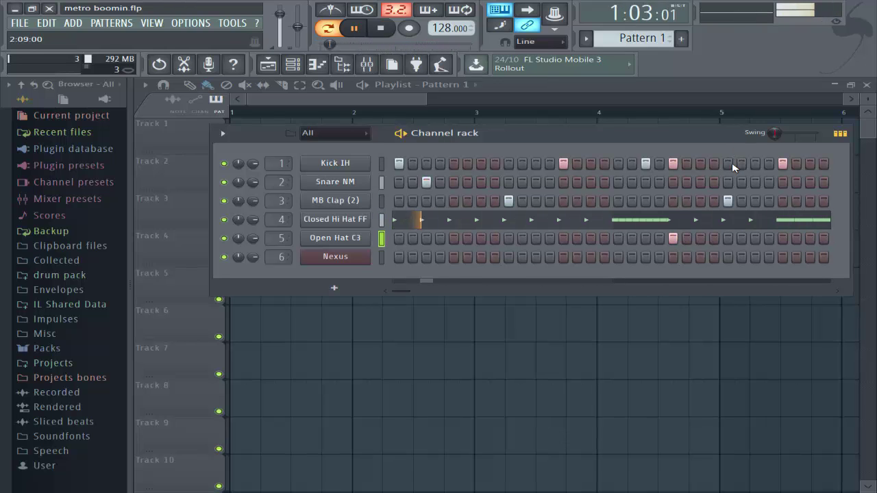
Step: Try an extra Snare NM hit on step 29 of the pattern, and remove it
{"action": "left_click", "coordinate": [783, 182]}
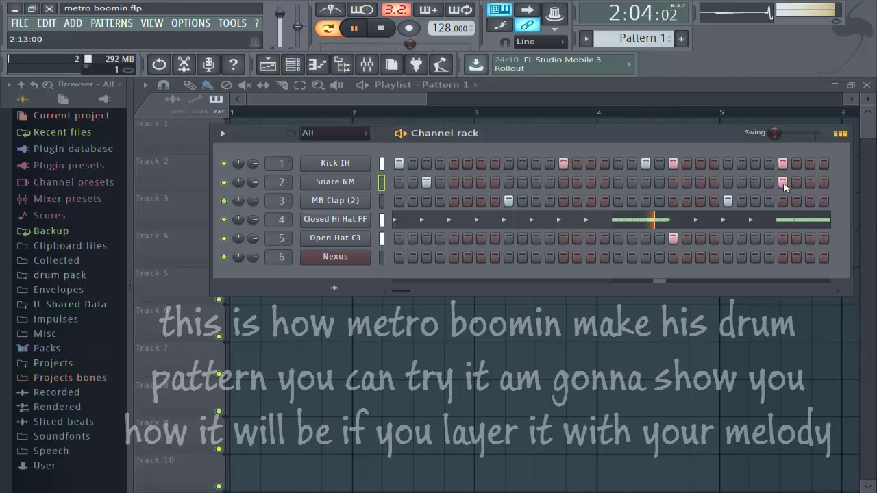
{"action": "left_click", "coordinate": [784, 183]}
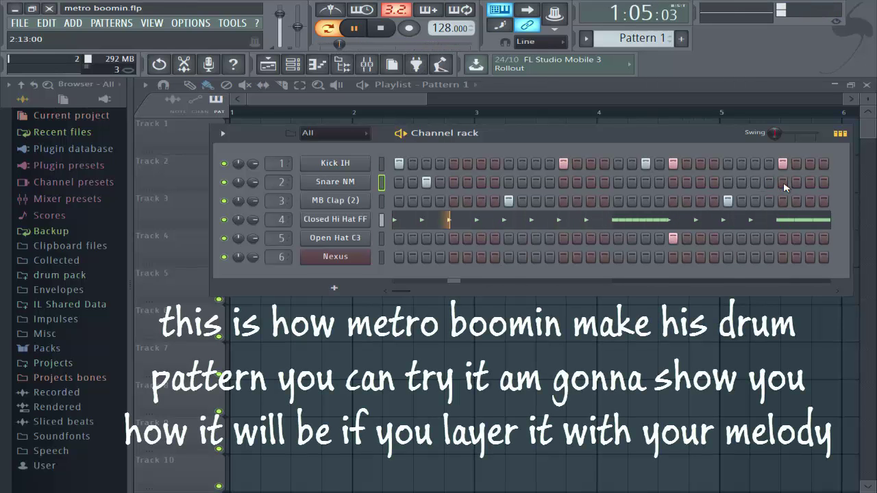
Step: Hide the channel rack and place a Pattern 1 clip on Track 1 of the playlist, starting at bar 1
{"action": "key", "text": "F6"}
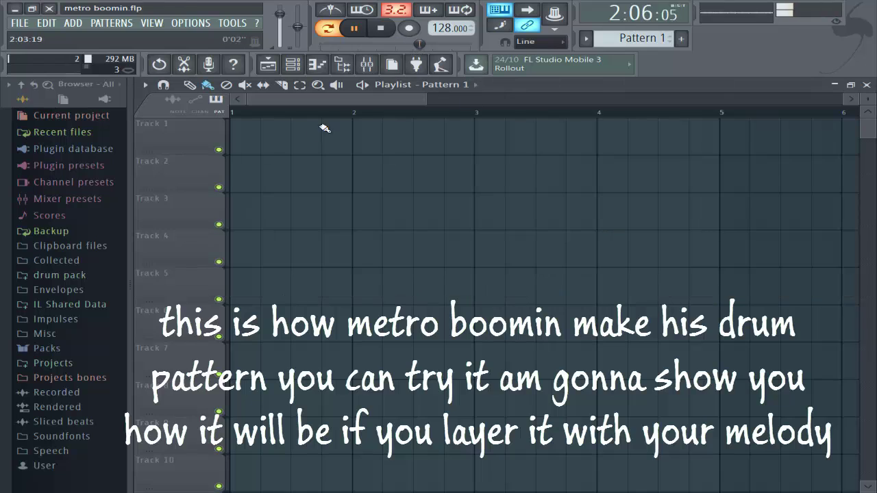
{"action": "left_click", "coordinate": [267, 145]}
{"action": "left_click_drag", "start_coordinate": [306, 142], "coordinate": [276, 143]}
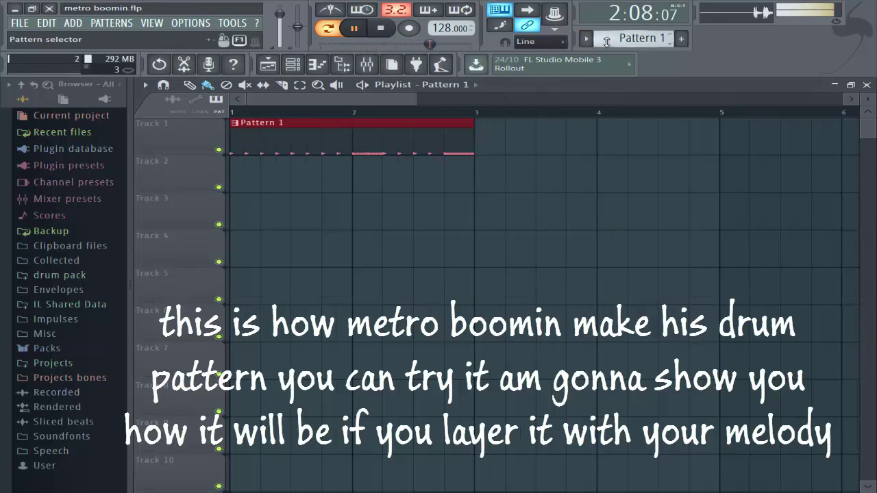
Step: Place the Pattern 2 melody on Track 2 from bar 1 and a second Pattern 1 clip on Track 1 at bar 3
{"action": "left_click", "coordinate": [606, 42]}
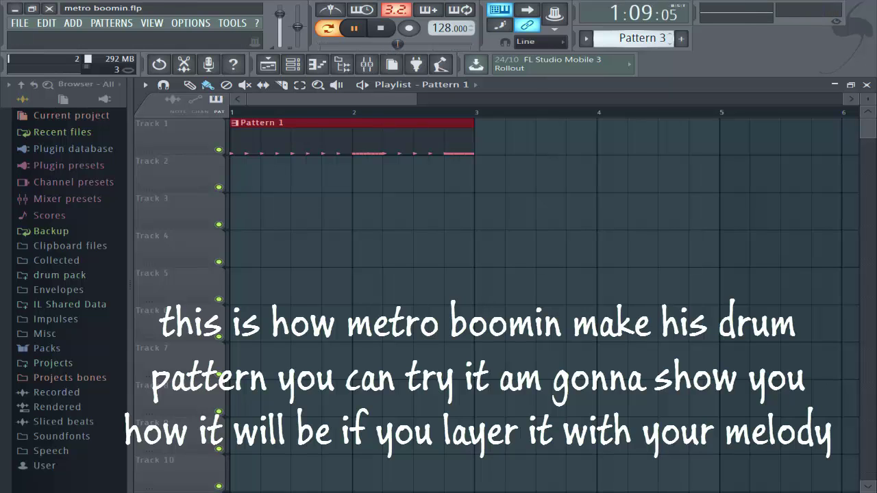
{"action": "left_click", "coordinate": [245, 182]}
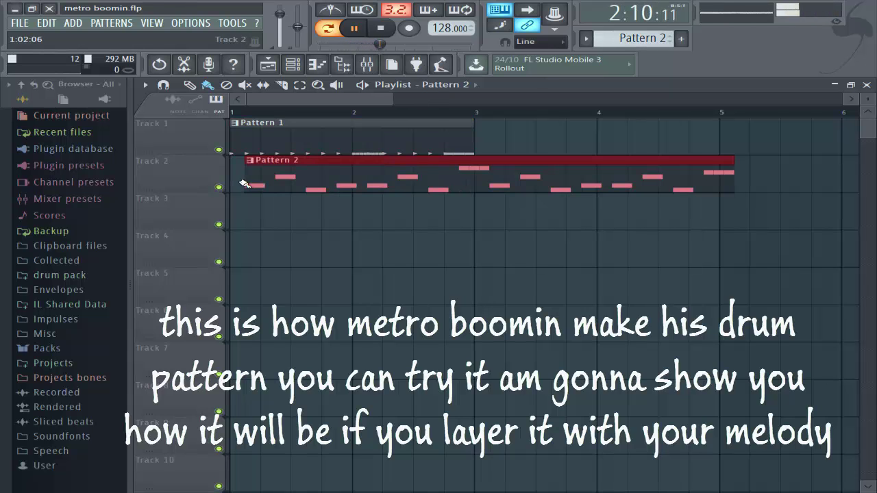
{"action": "key", "text": "space"}
{"action": "left_click", "coordinate": [295, 143]}
{"action": "left_click", "coordinate": [530, 145]}
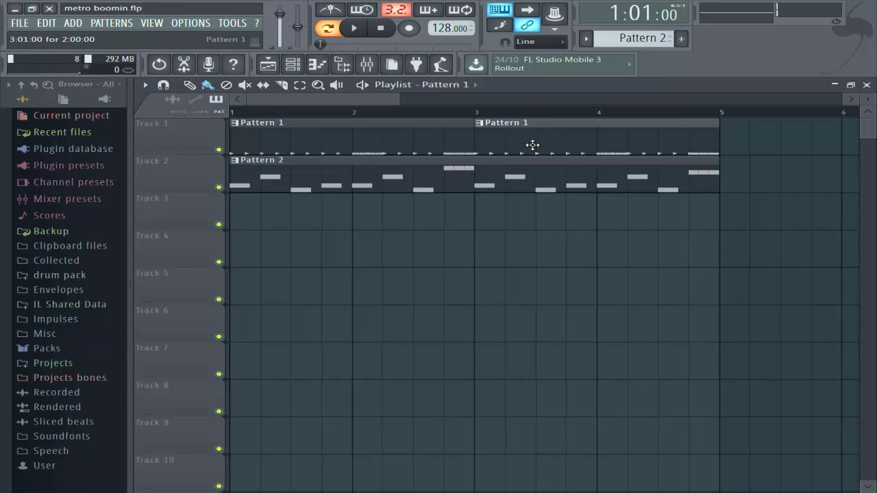
Step: Play the arrangement in song mode and lower the volume fader of mixer track Insert 6
{"action": "left_click", "coordinate": [327, 28]}
{"action": "key", "text": "space"}
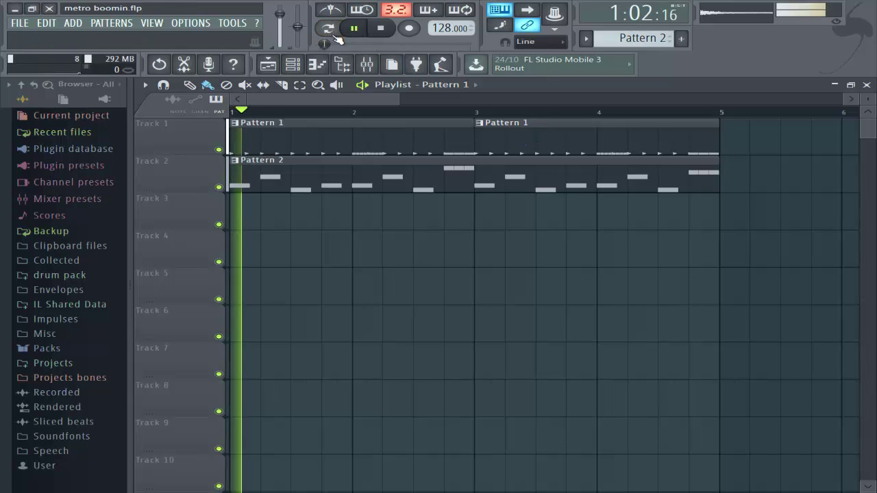
{"action": "left_click", "coordinate": [367, 65]}
{"action": "left_click_drag", "start_coordinate": [295, 268], "coordinate": [293, 289]}
Step: Show the channel rack over the playlist with Pattern 1 selected to review its drum steps during playback
{"action": "left_click", "coordinate": [285, 70]}
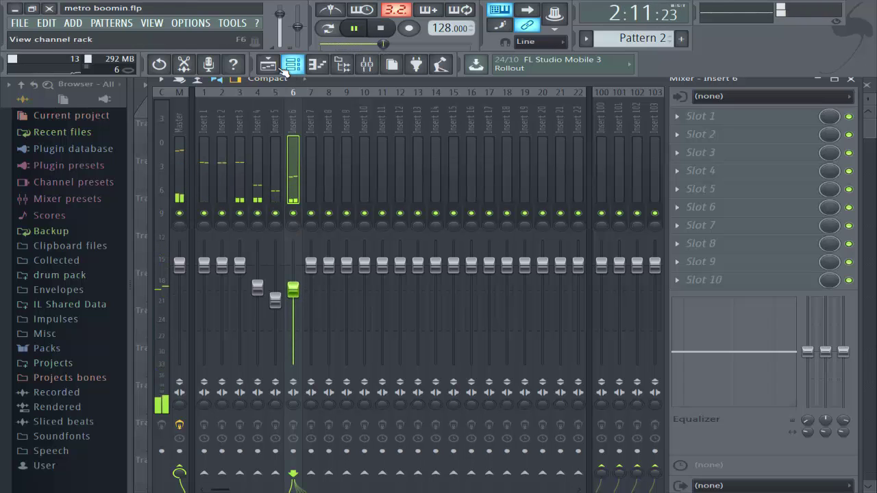
{"action": "left_click", "coordinate": [285, 68]}
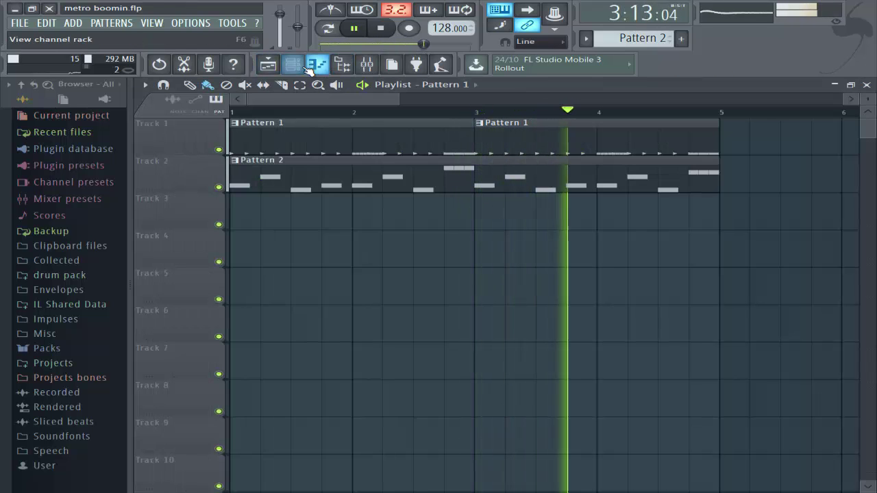
{"action": "left_click", "coordinate": [307, 69]}
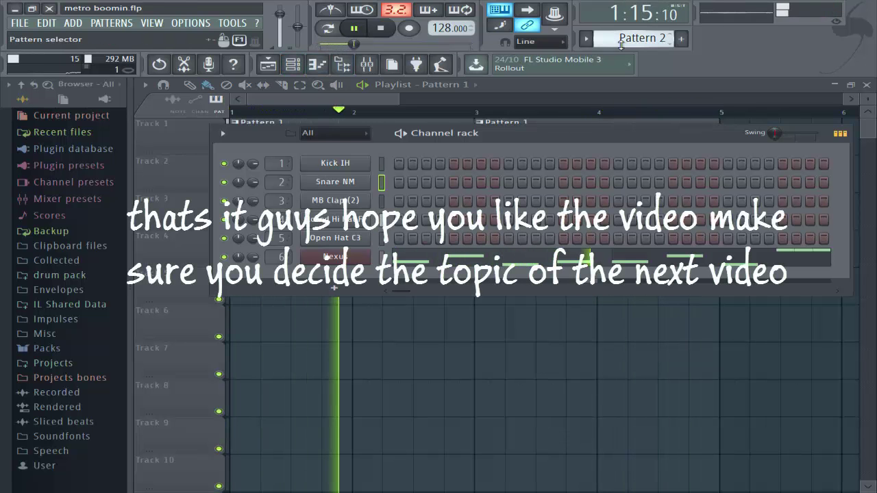
{"action": "scroll", "coordinate": [620, 39], "scroll_direction": "up", "scroll_amount": 1}
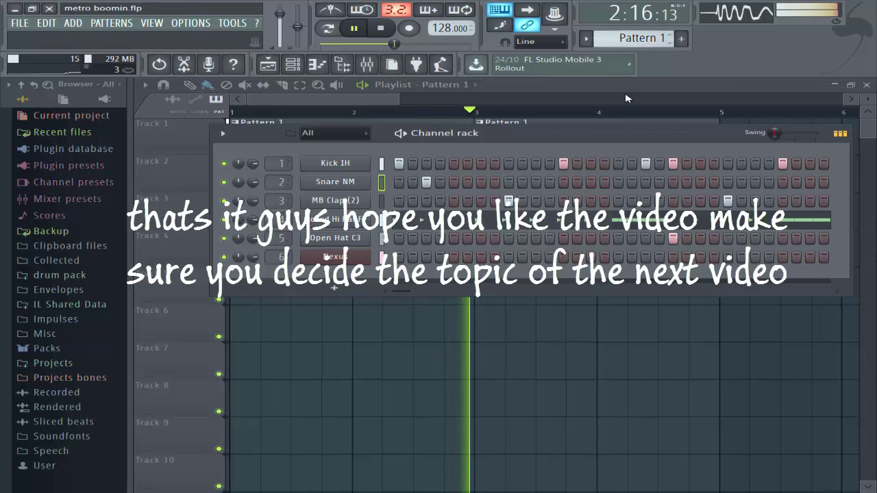
{"action": "left_click_drag", "start_coordinate": [600, 137], "coordinate": [550, 132]}
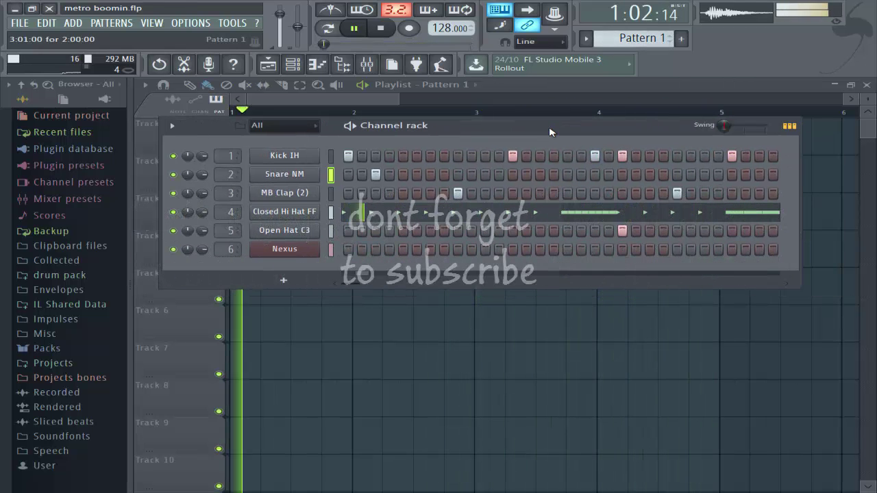